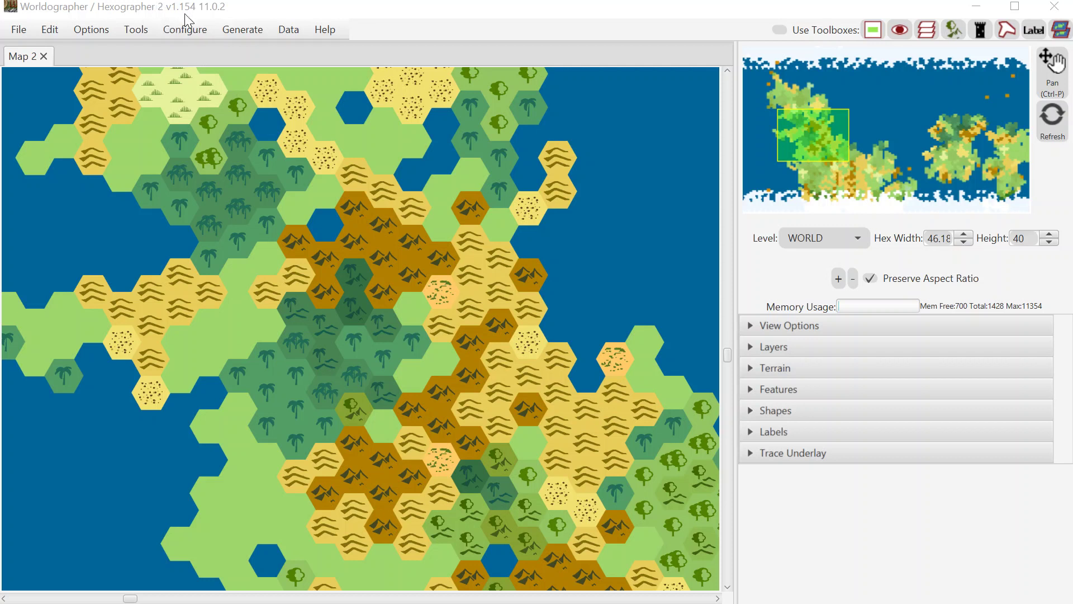
Step: Activate the Line shape tool with its stroke colour set to light blue #8cb2d9
left_click(822, 418)
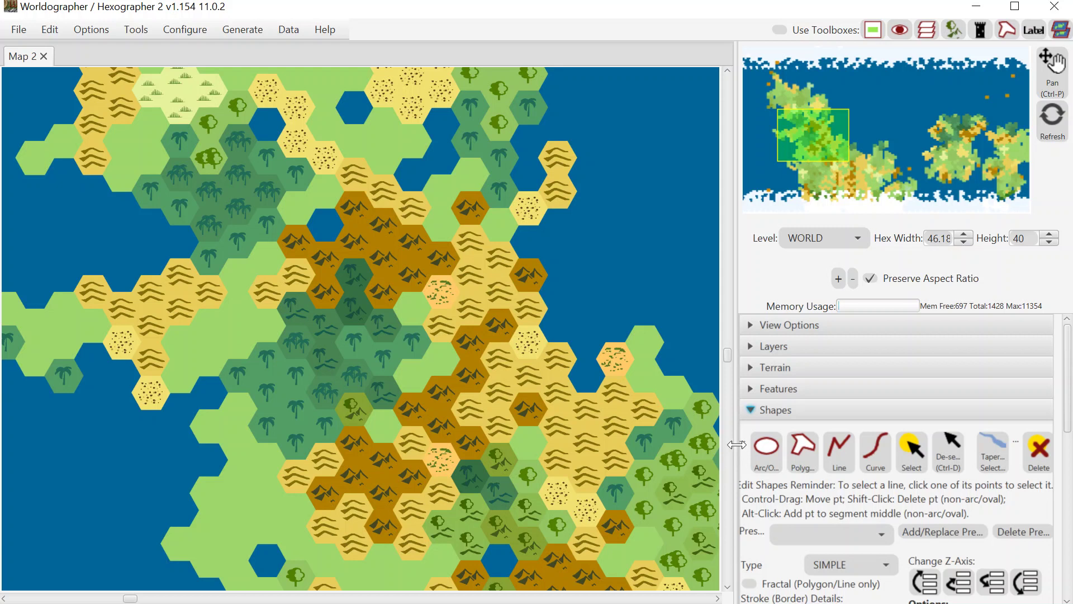
left_click_drag(730, 444, 660, 447)
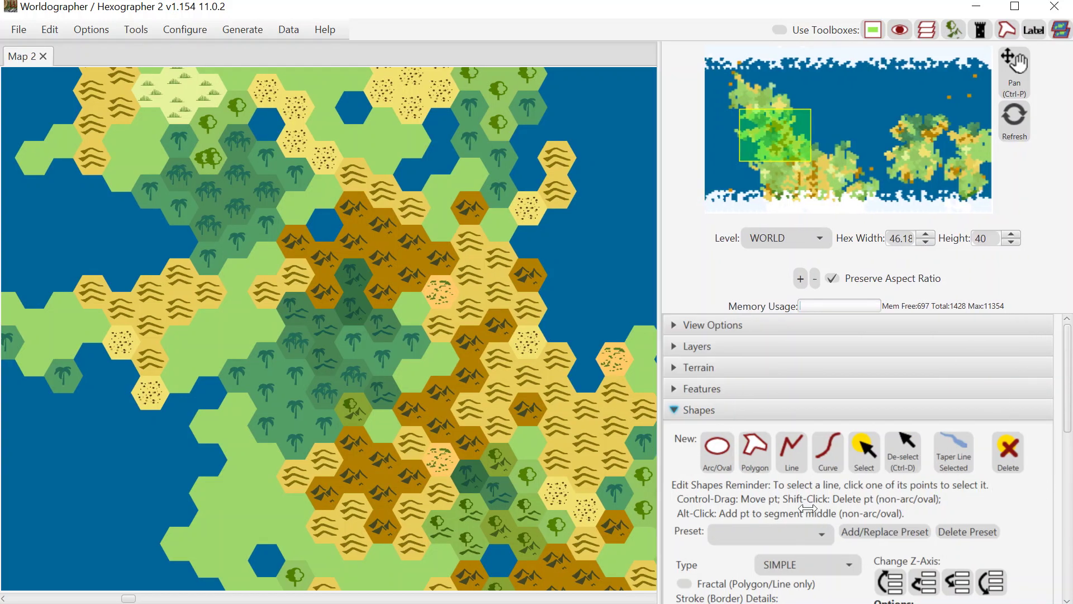
left_click_drag(1069, 438, 1070, 469)
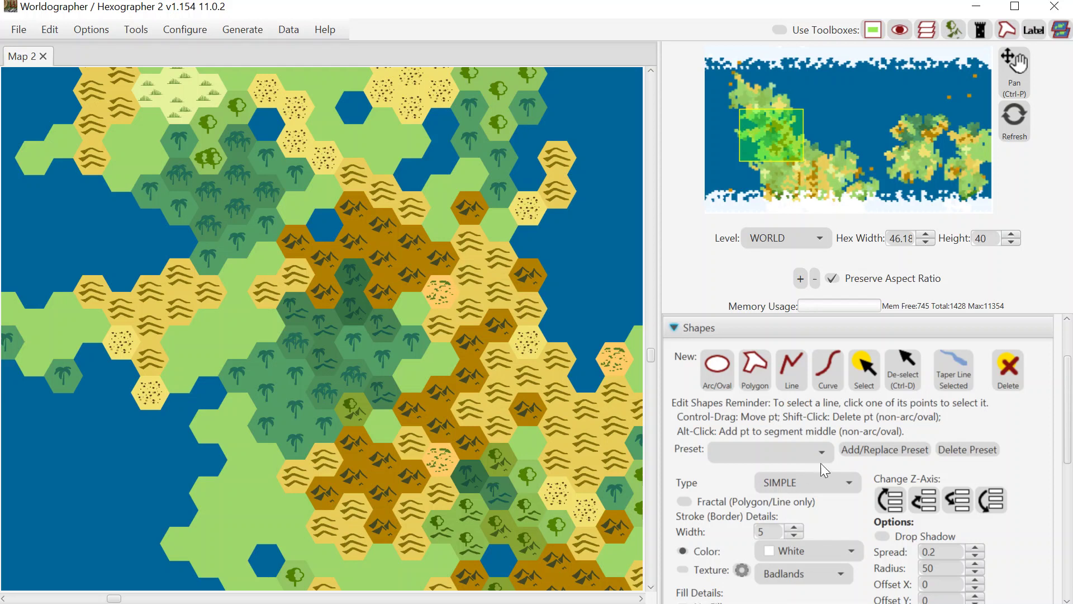
left_click(785, 368)
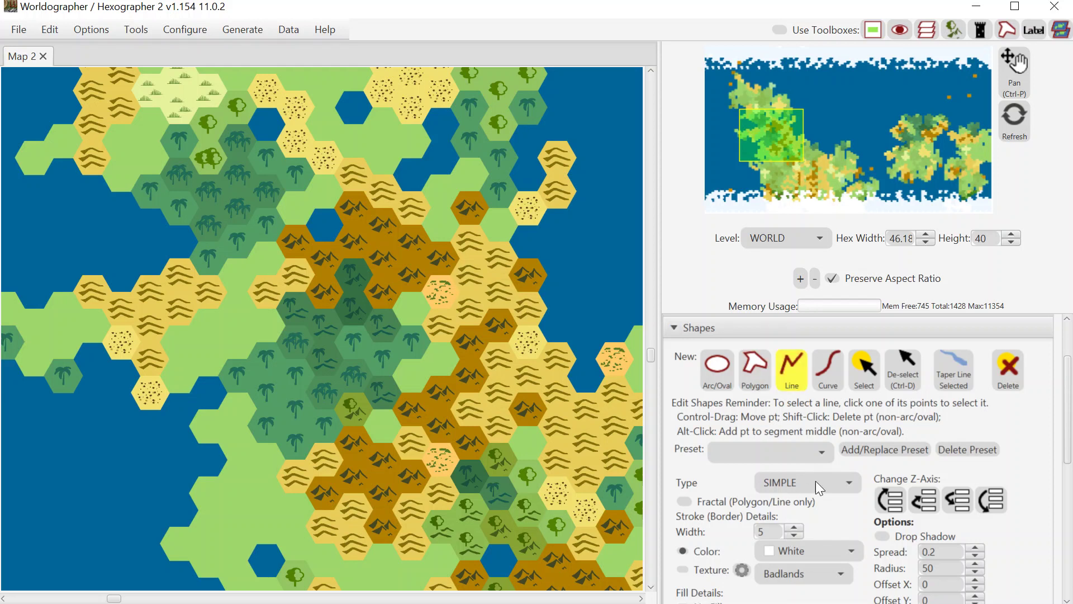
left_click(797, 552)
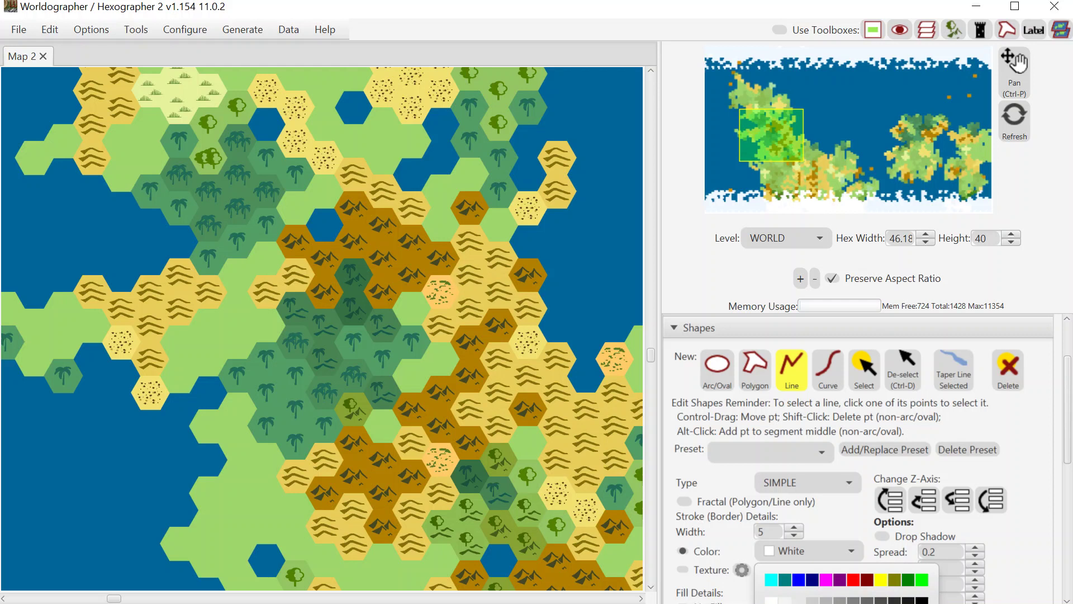
left_click(811, 601)
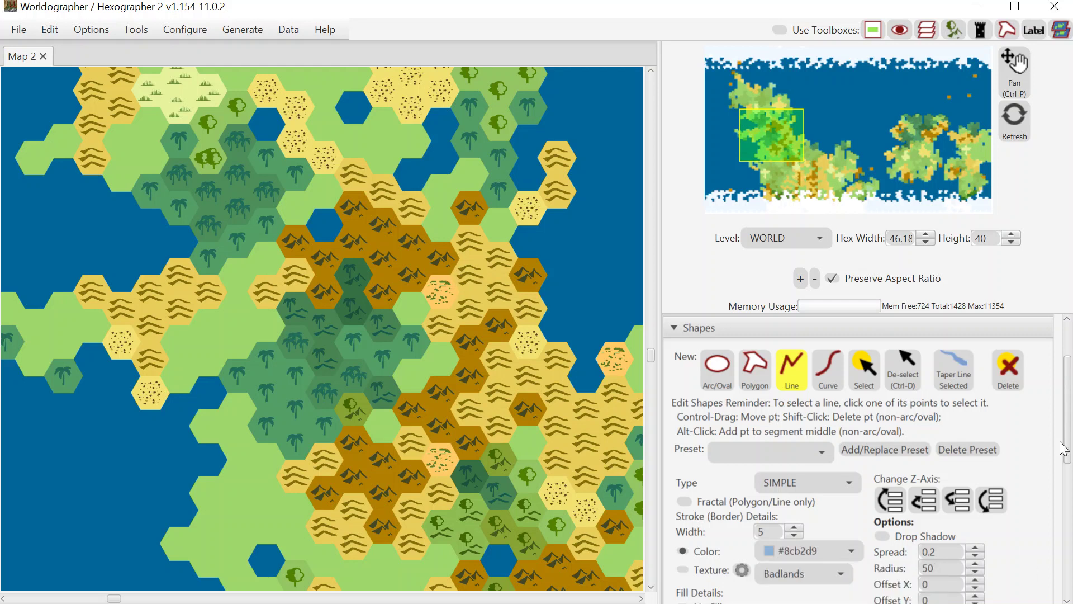
Step: Show the Terrain tiles, filtered to the Classic terrain set
left_click_drag(1067, 439, 1067, 358)
left_click(872, 370)
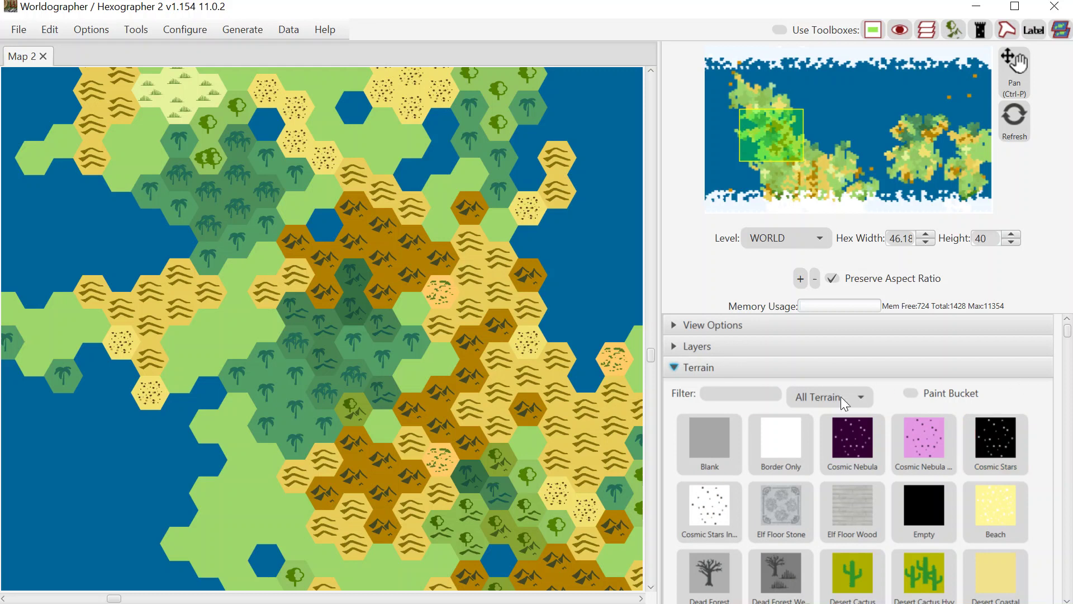
left_click(841, 397)
left_click(819, 458)
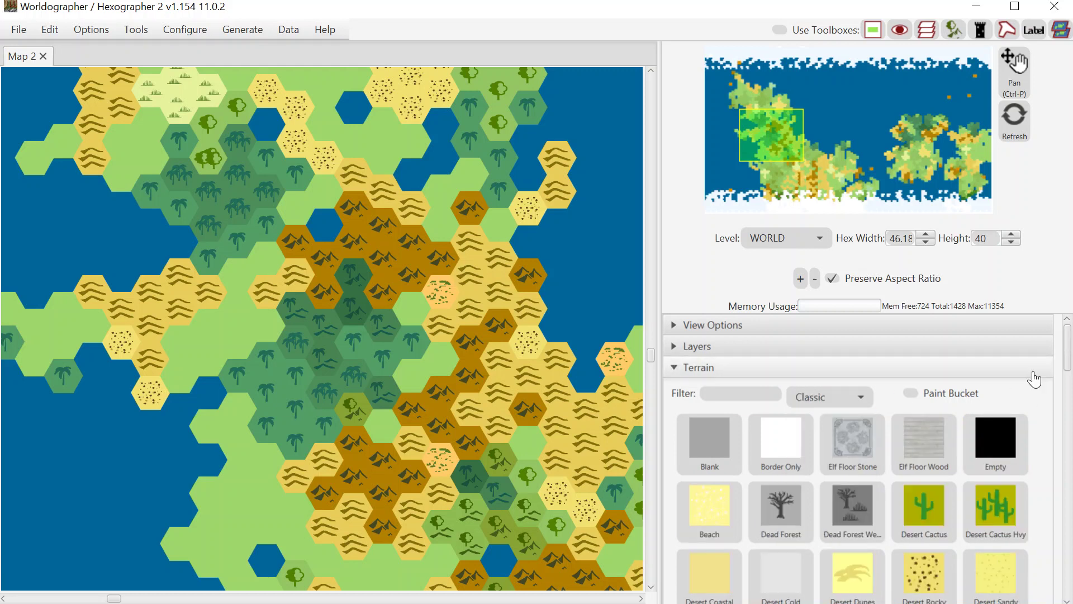
left_click_drag(1068, 349, 1048, 544)
Step: Paint two western coastal hexes as Water Sea terrain
left_click(911, 395)
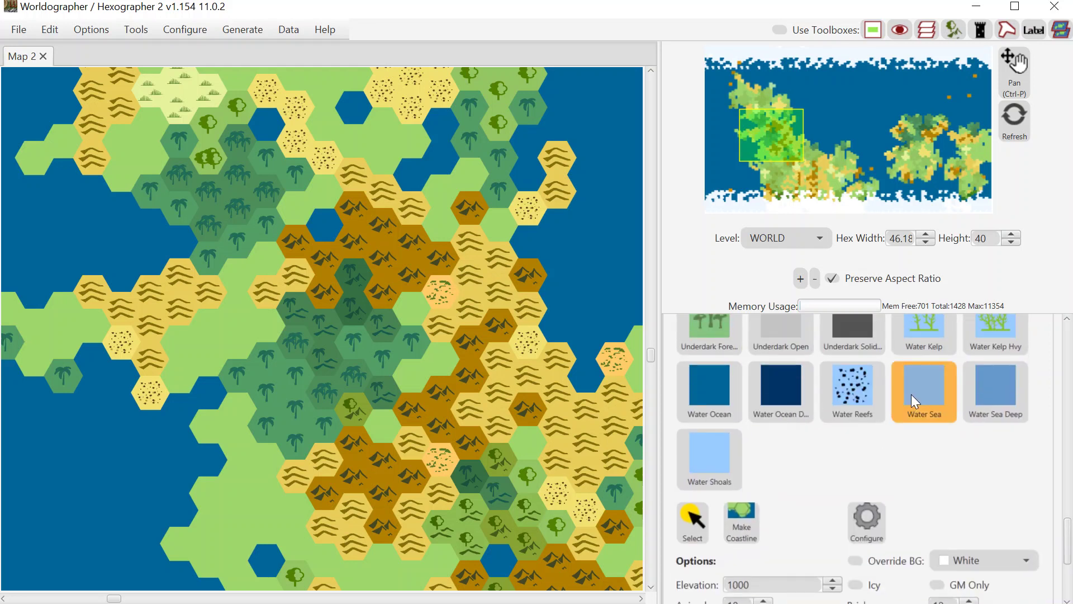
left_click(33, 393)
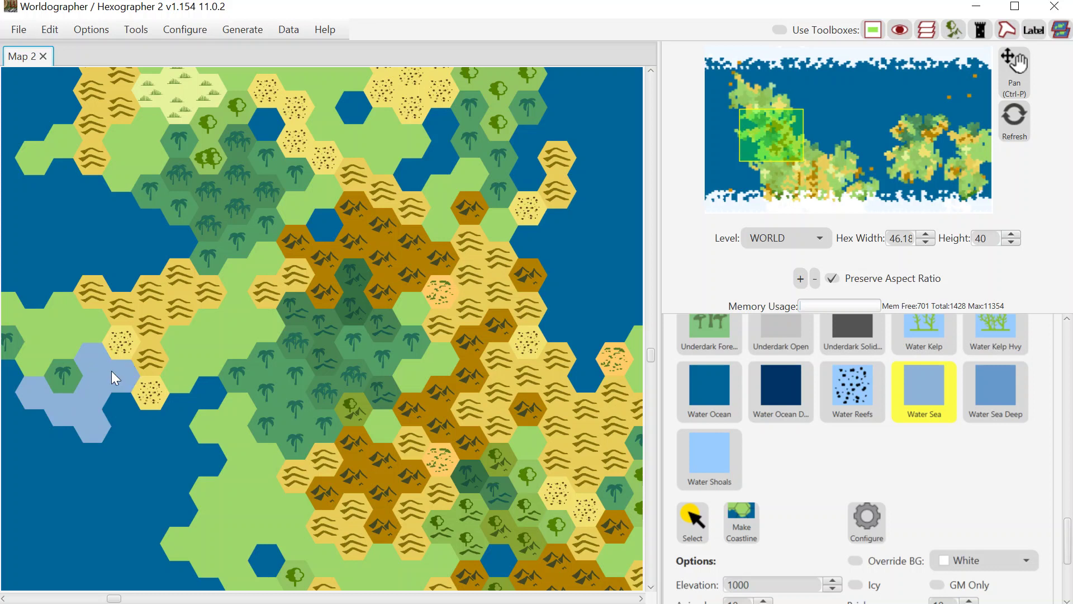
left_click(115, 418)
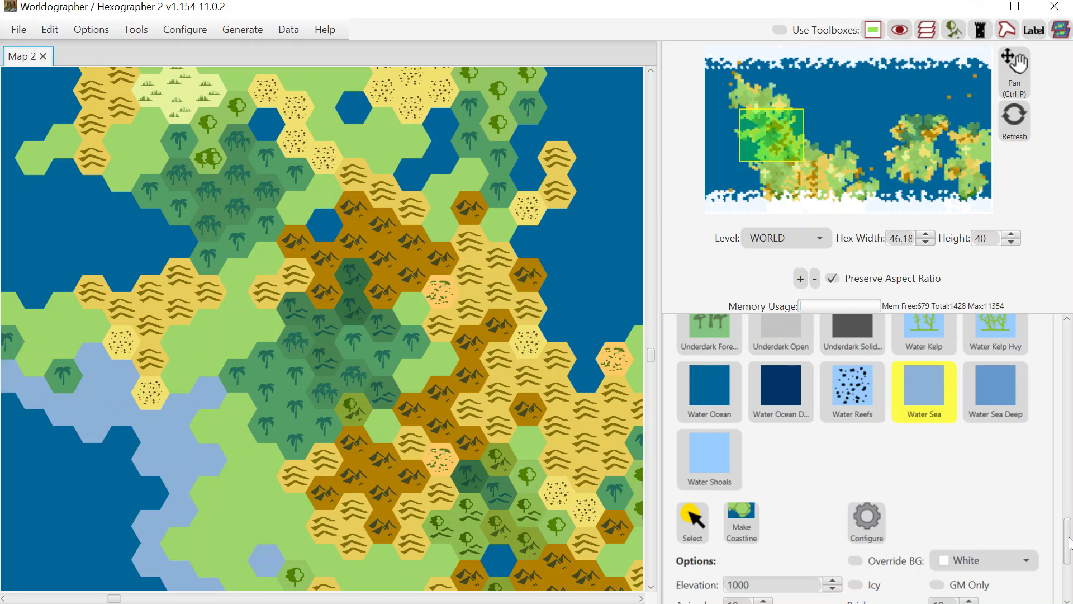
Step: Switch to the Line tool and raise its stroke width to 15
scroll(885, 591, "down", 5)
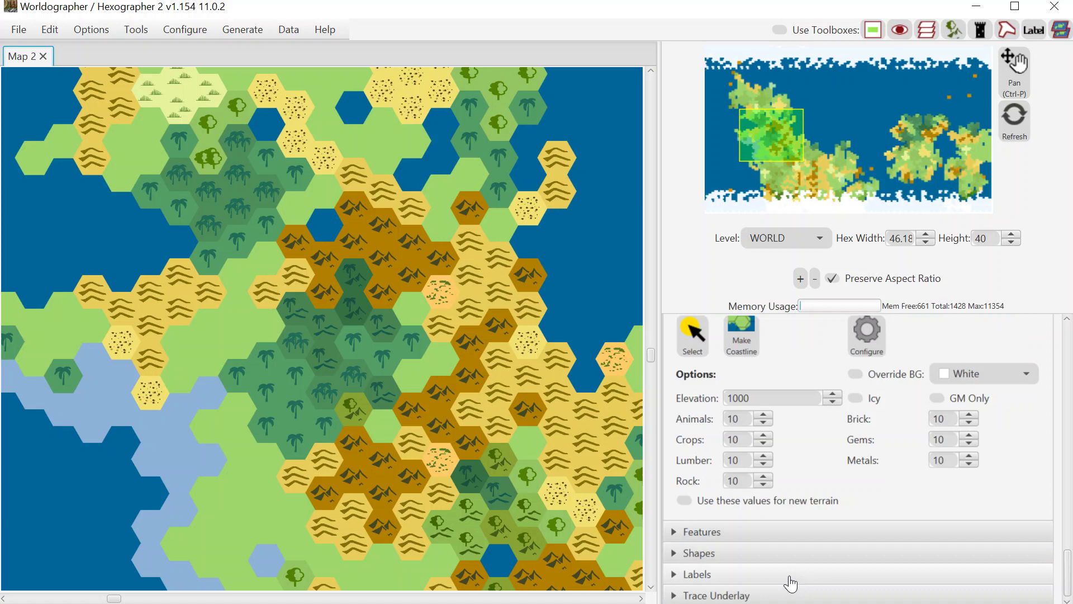
left_click(721, 551)
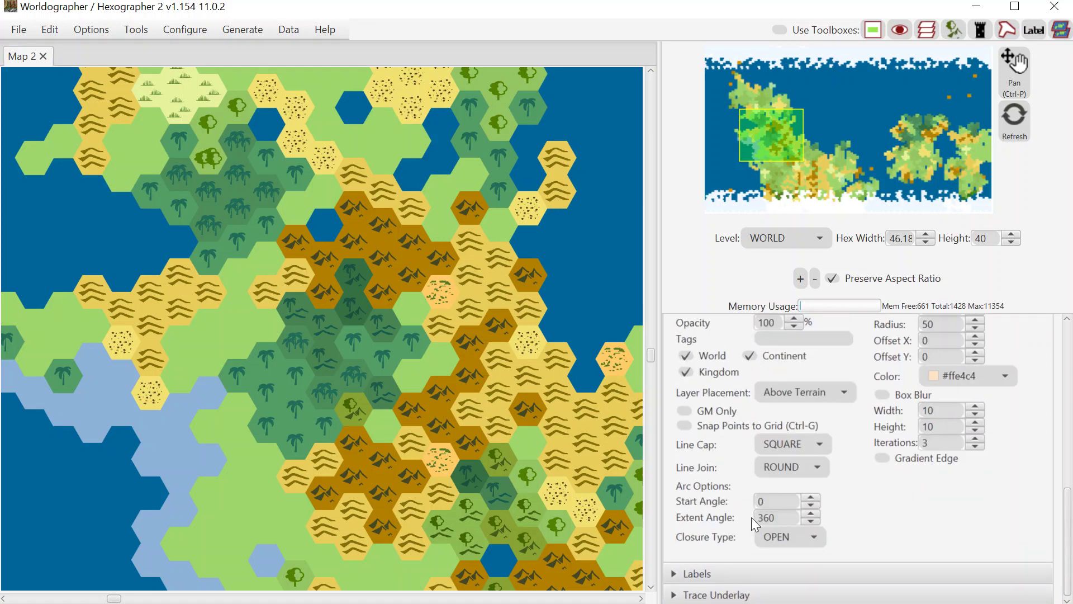
scroll(1069, 511, "up", 5)
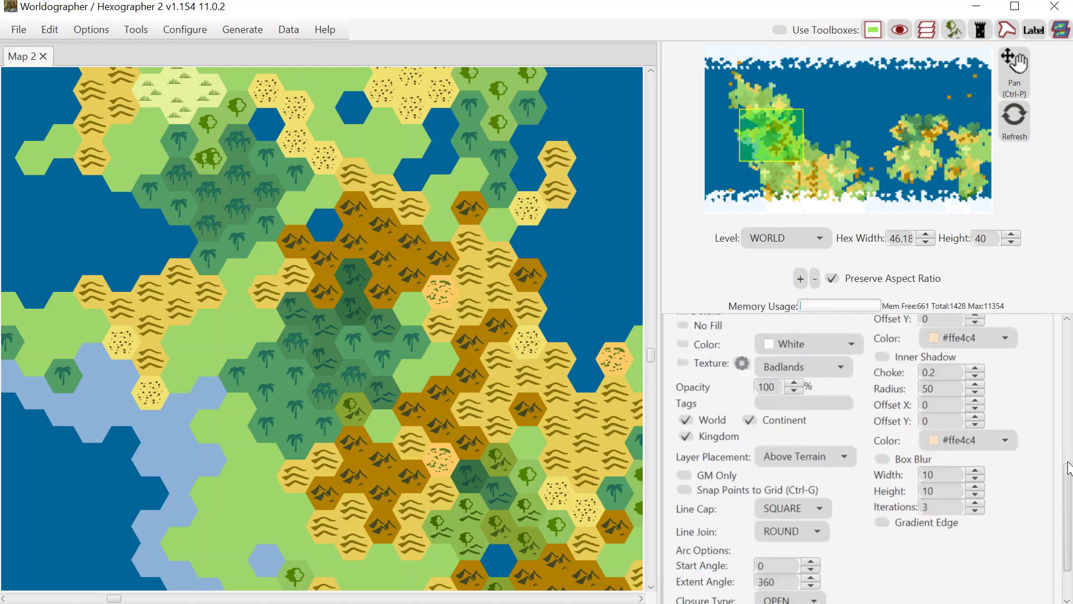
left_click(784, 373)
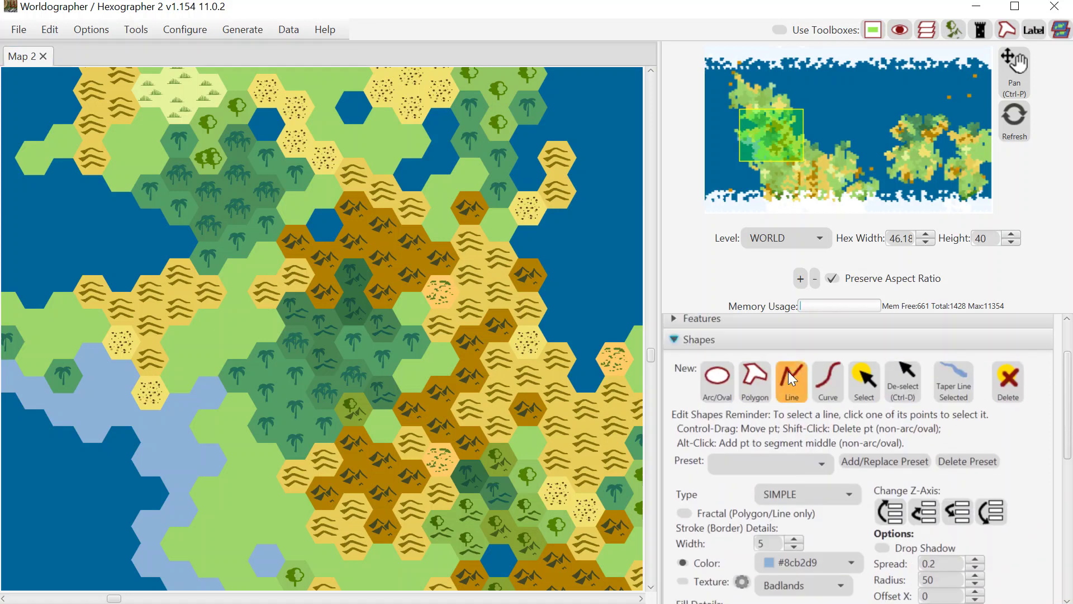
left_click(797, 538)
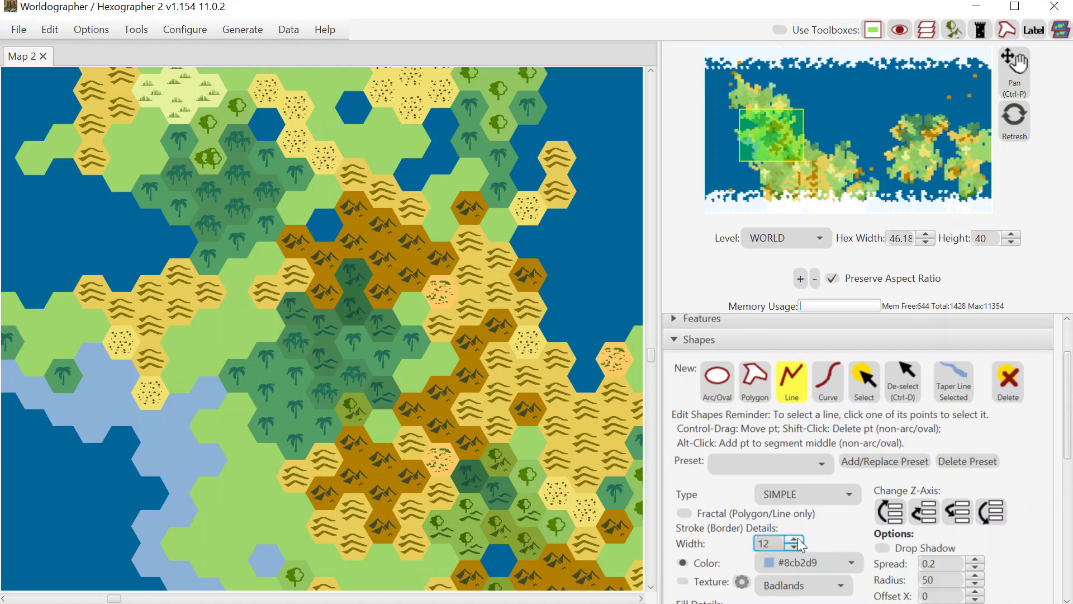
left_click(797, 538)
left_click(797, 538)
left_click(797, 538)
left_click(357, 280)
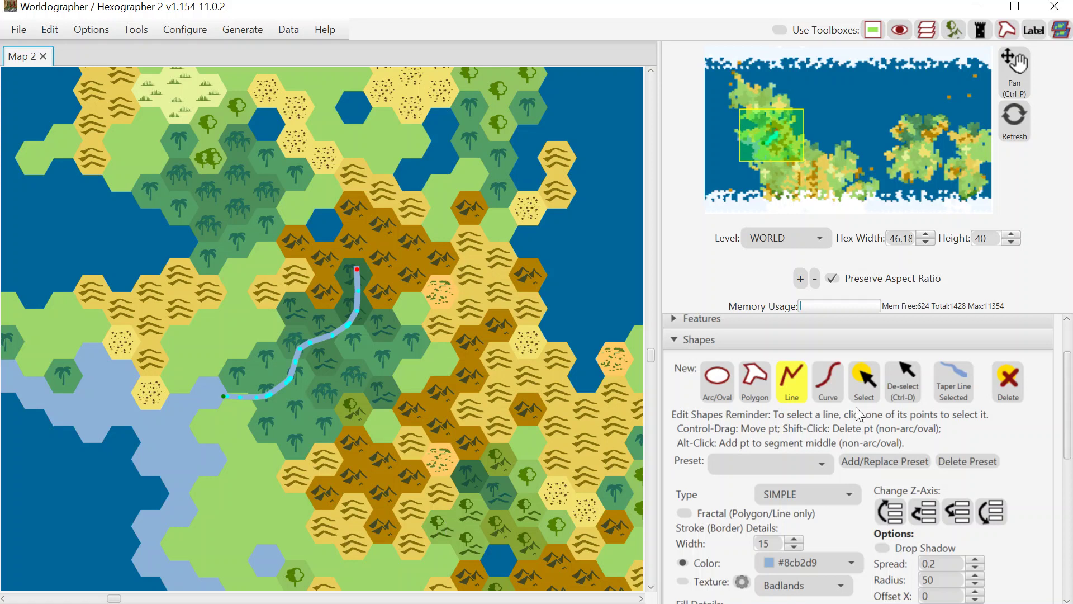
left_click(947, 385)
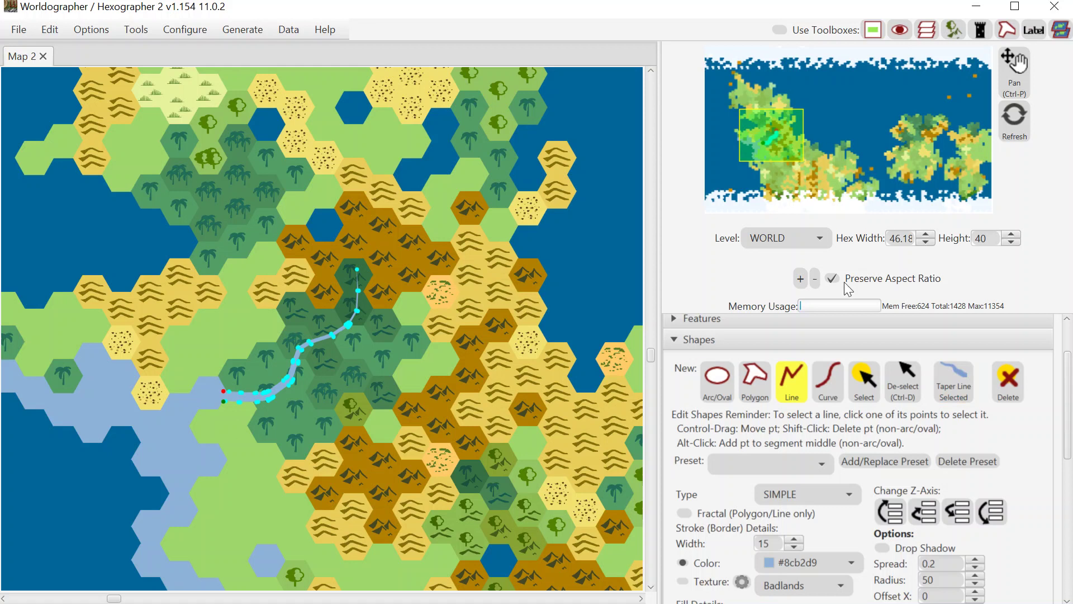
left_click(801, 278)
left_click(801, 278)
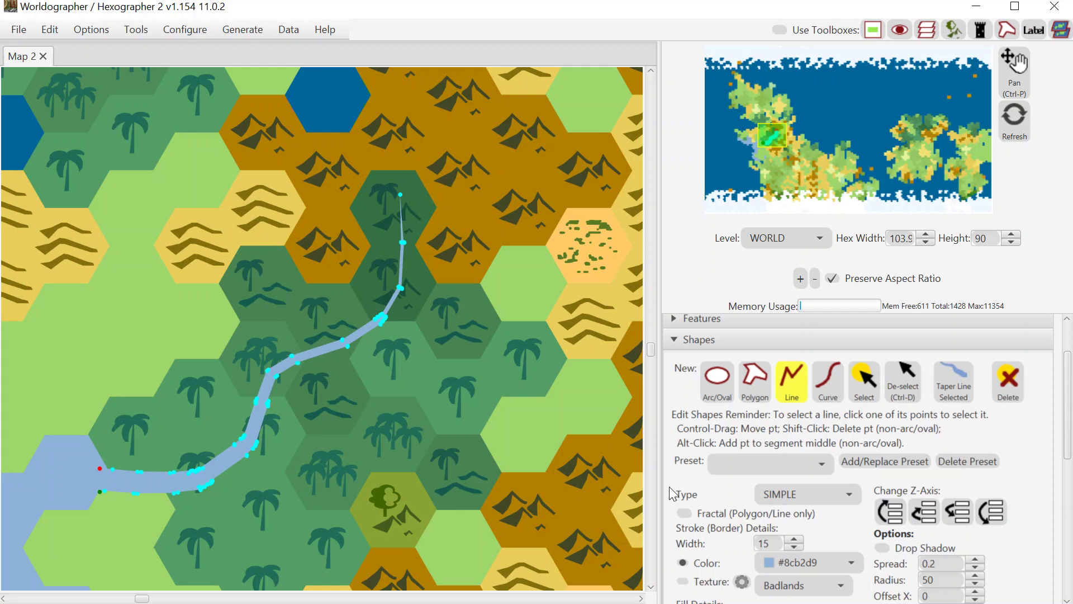
key("ctrl+z")
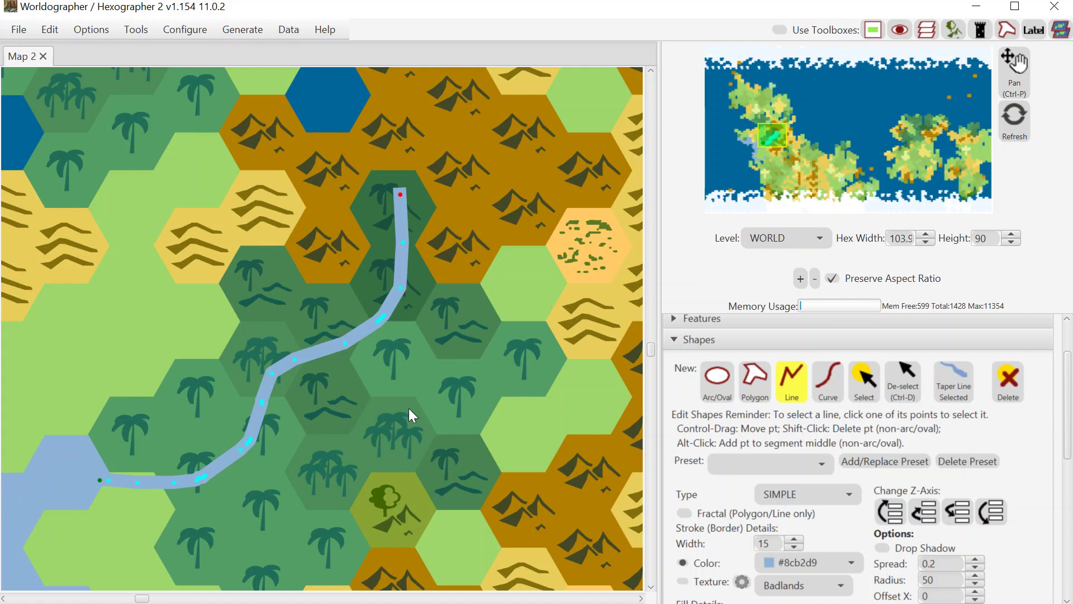
Step: Taper the river line, then adjust its upstream tip and a control point to reshape it
left_click(956, 385)
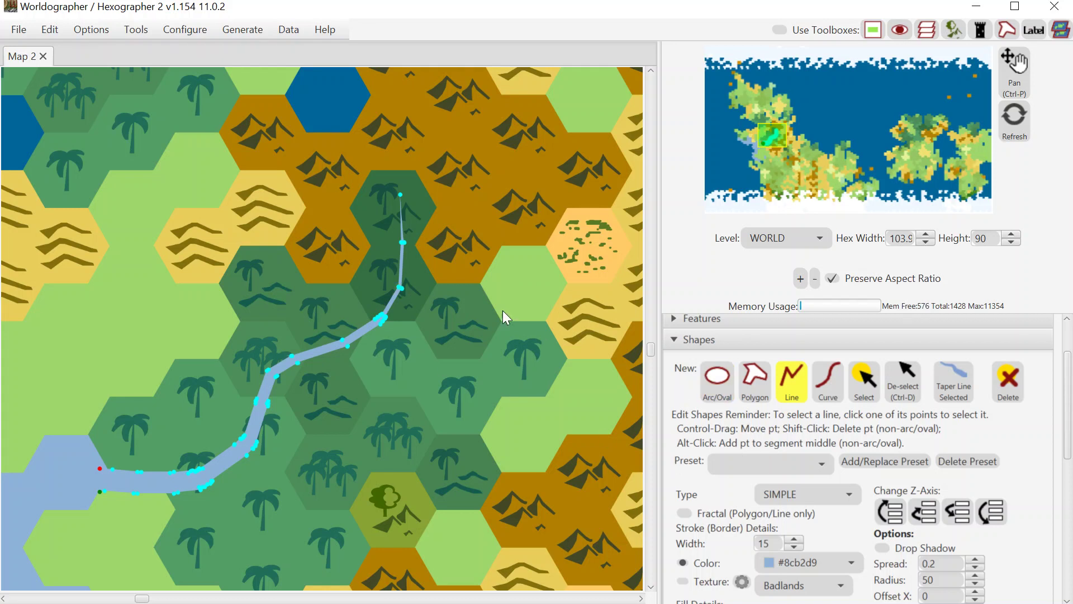
left_click(403, 289)
left_click_drag(404, 211, 404, 226)
left_click(797, 282)
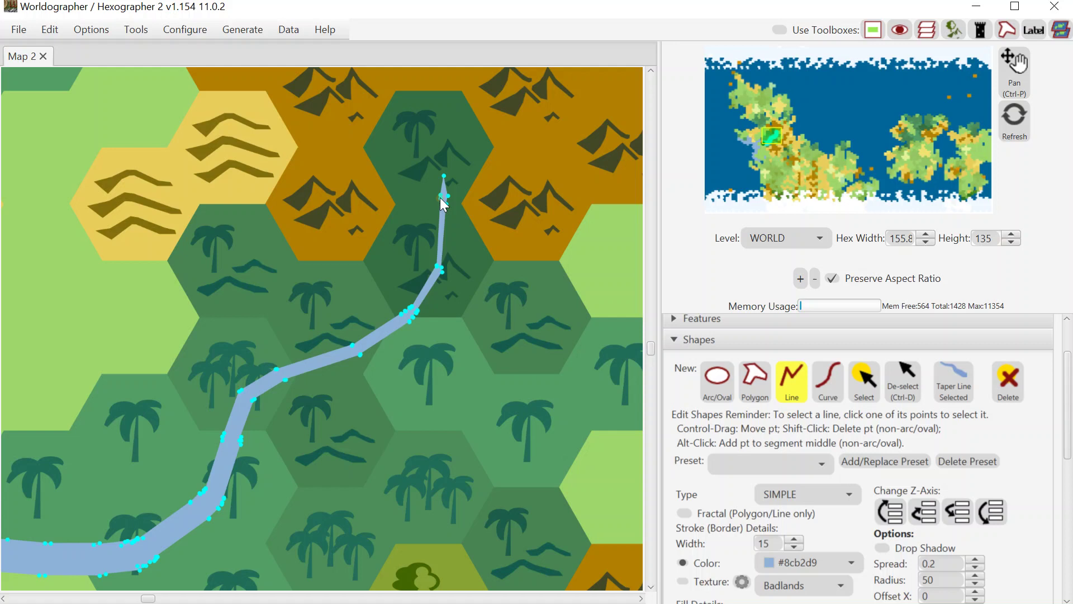
left_click_drag(440, 198, 438, 203)
left_click_drag(772, 132, 769, 140)
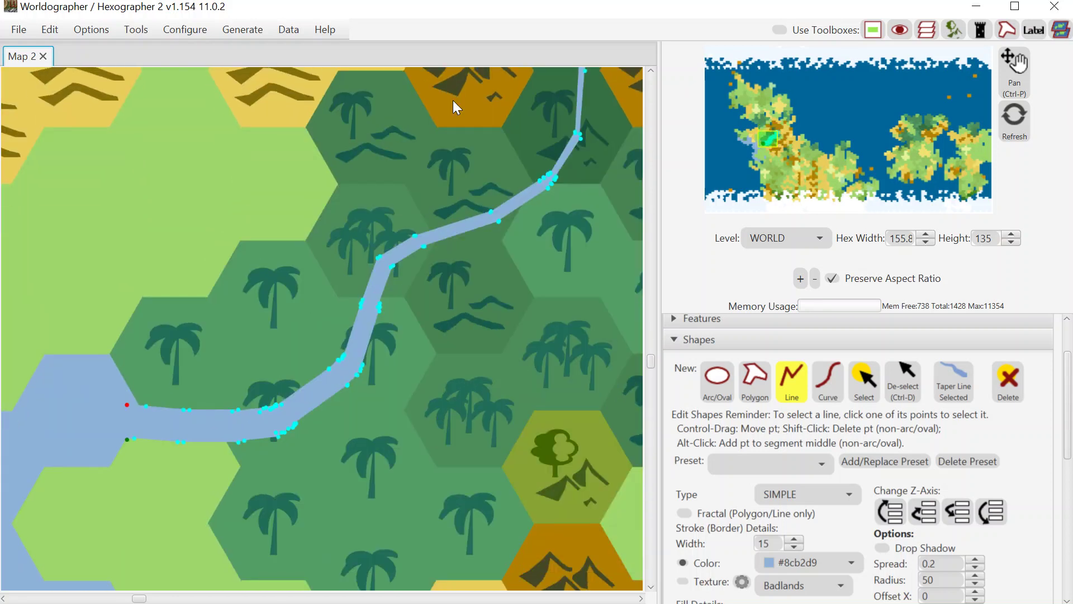
left_click(243, 24)
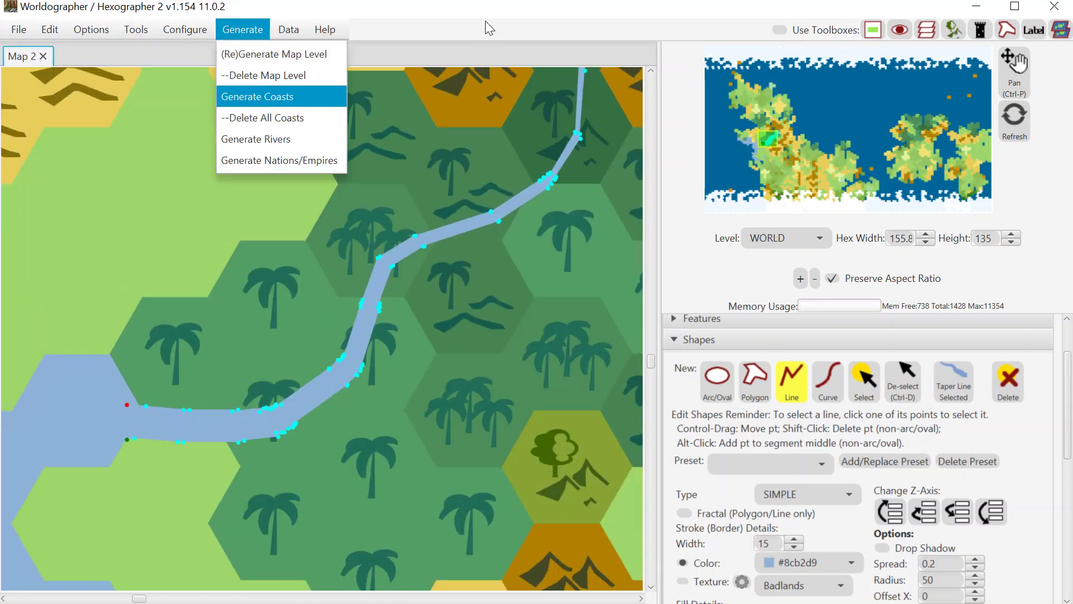
key("Escape")
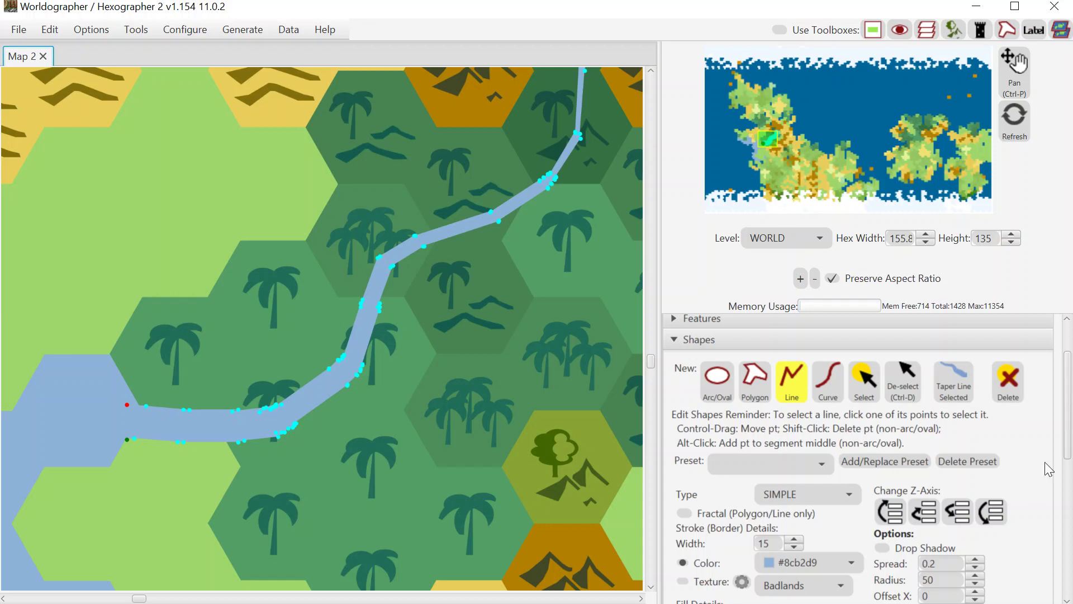
left_click_drag(1069, 439, 1062, 486)
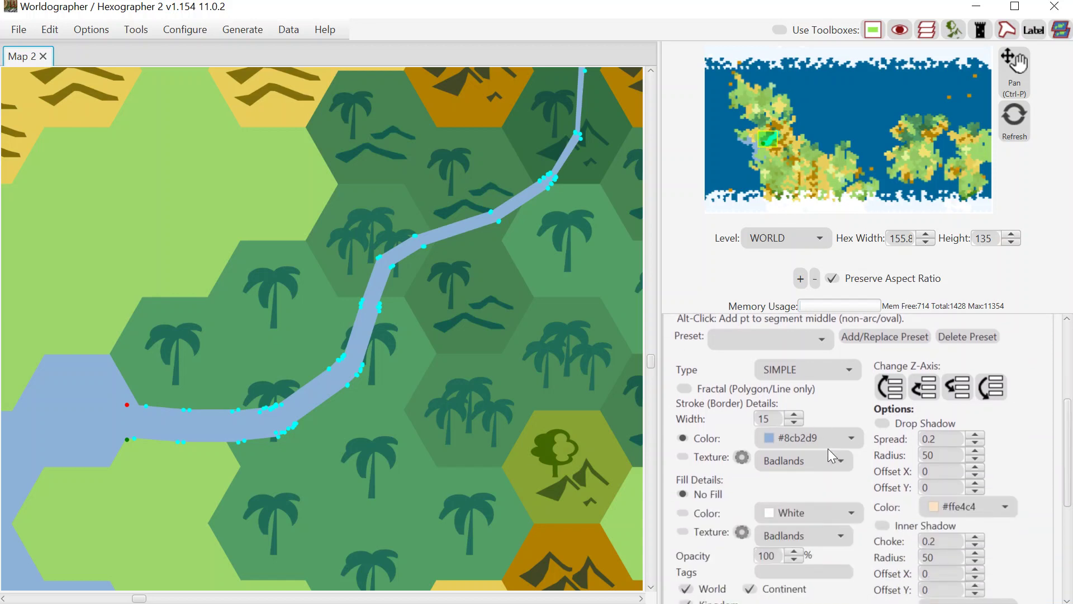
Step: Give the river line a black drop shadow with radius 8
left_click(887, 425)
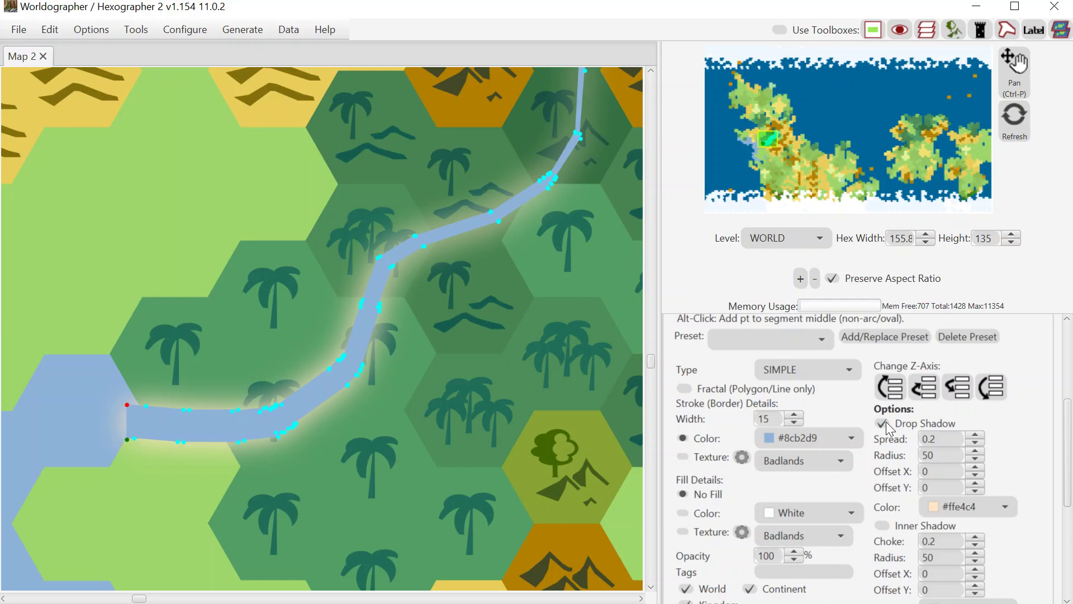
left_click(976, 463)
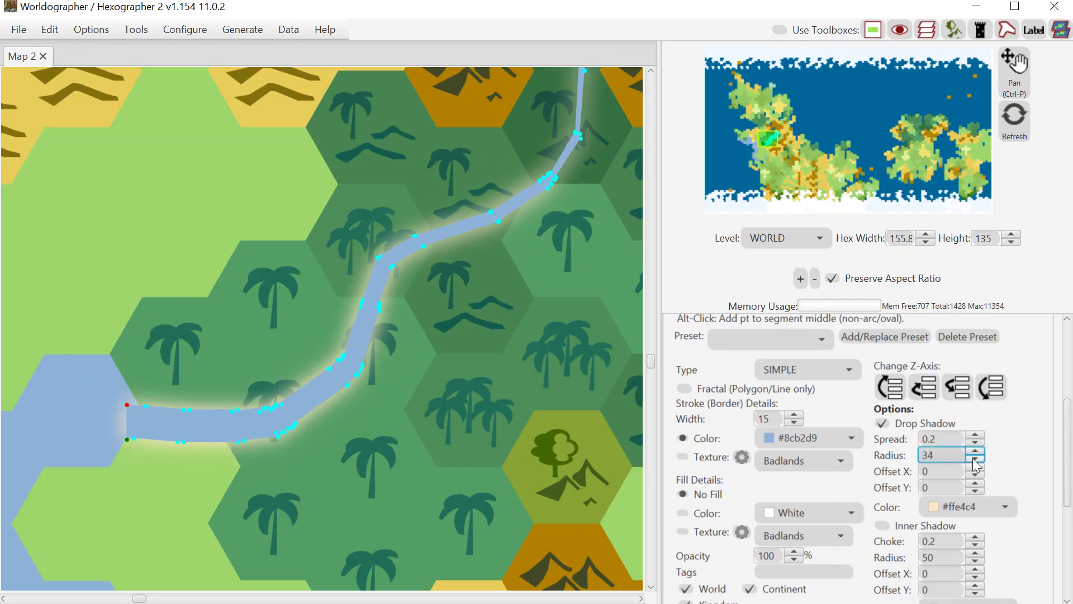
left_click(975, 463)
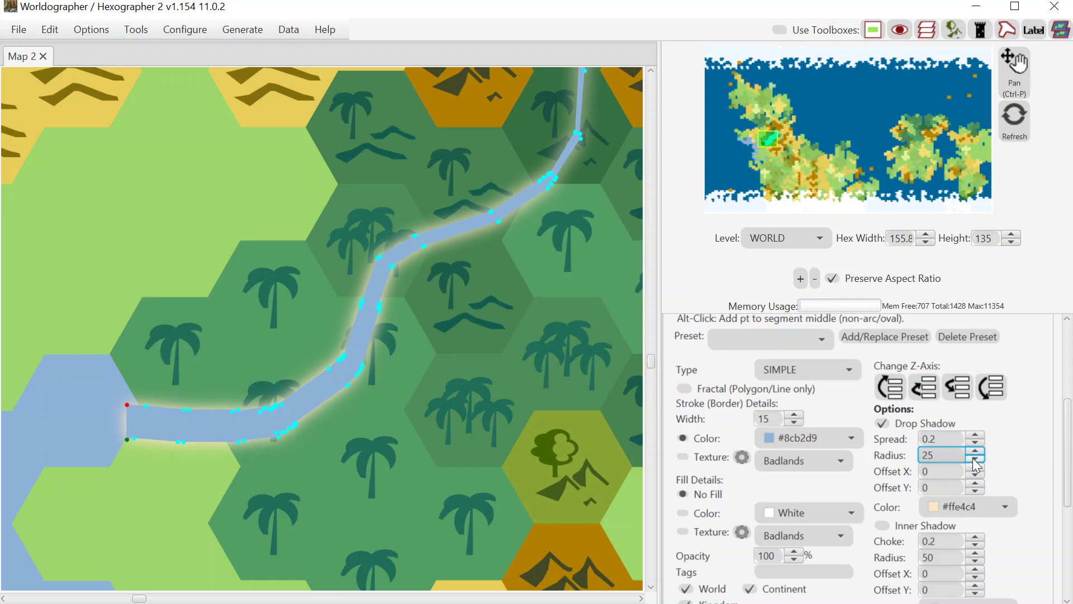
left_click(984, 506)
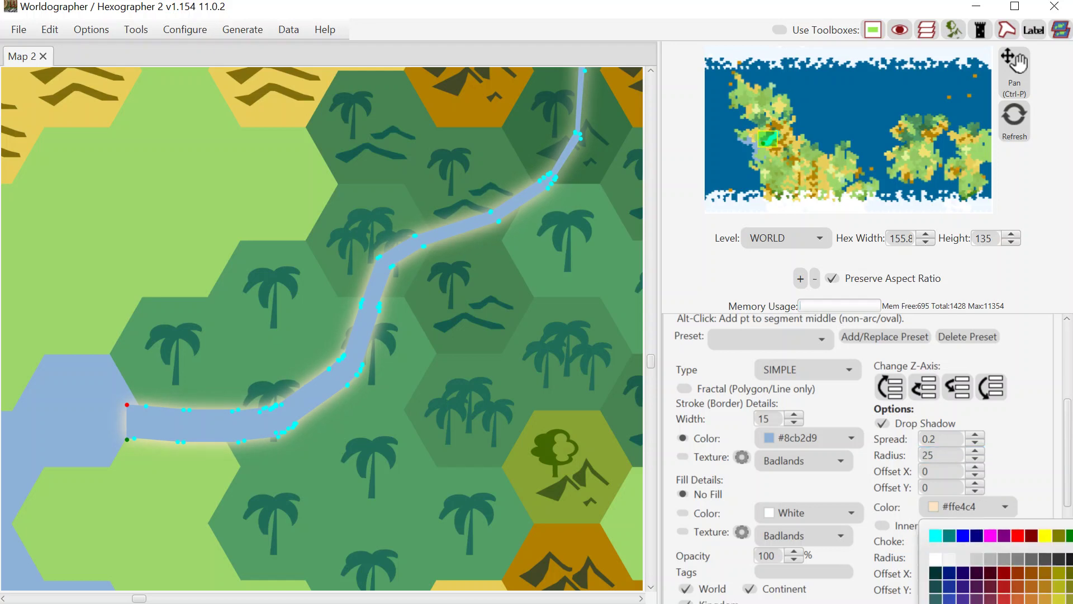
left_click(1000, 584)
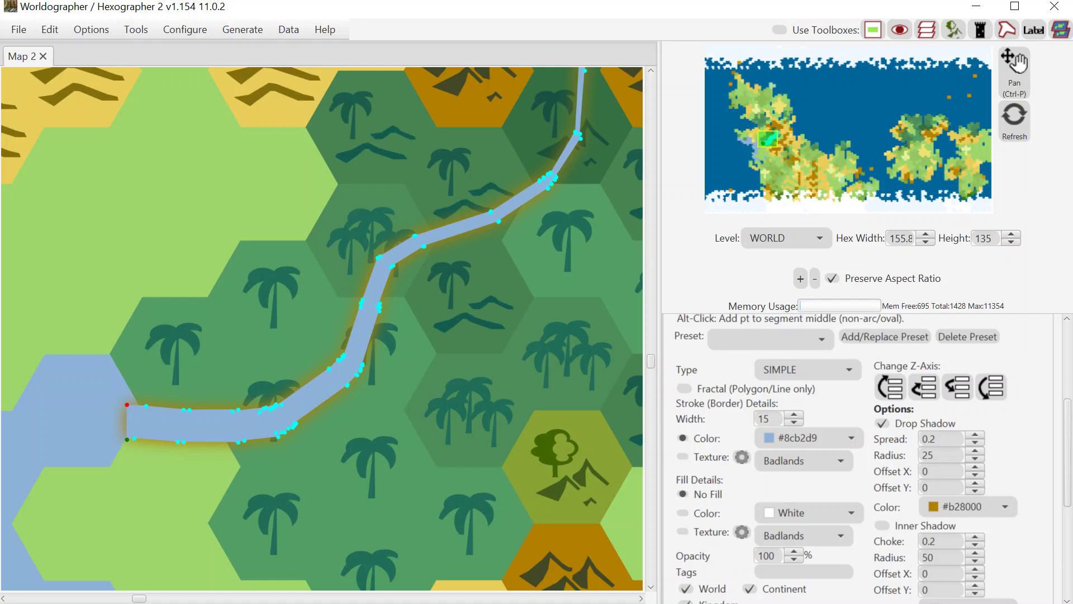
left_click(982, 507)
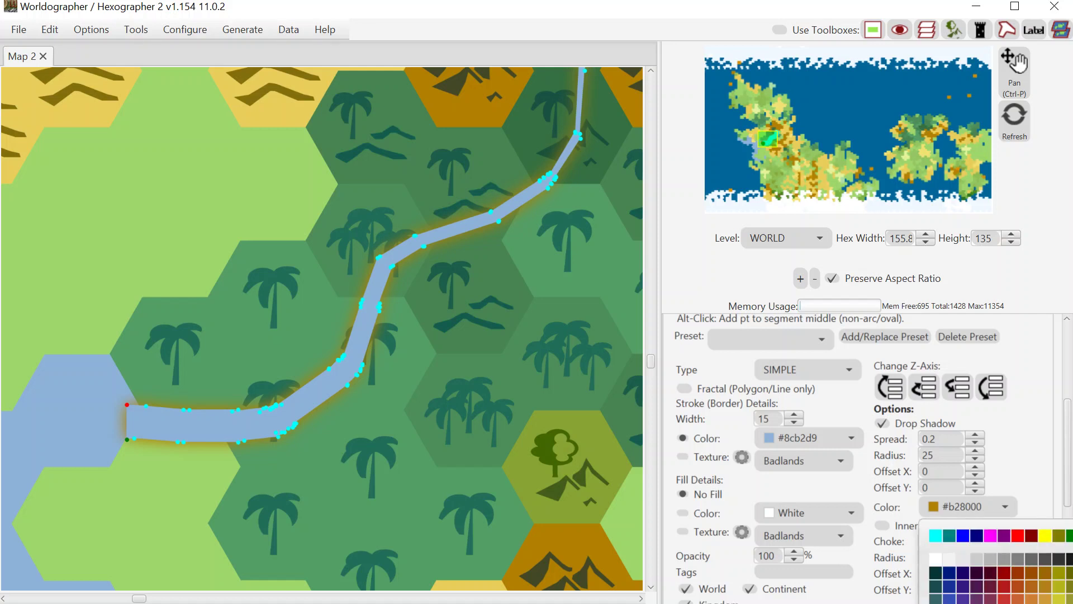
left_click(1066, 558)
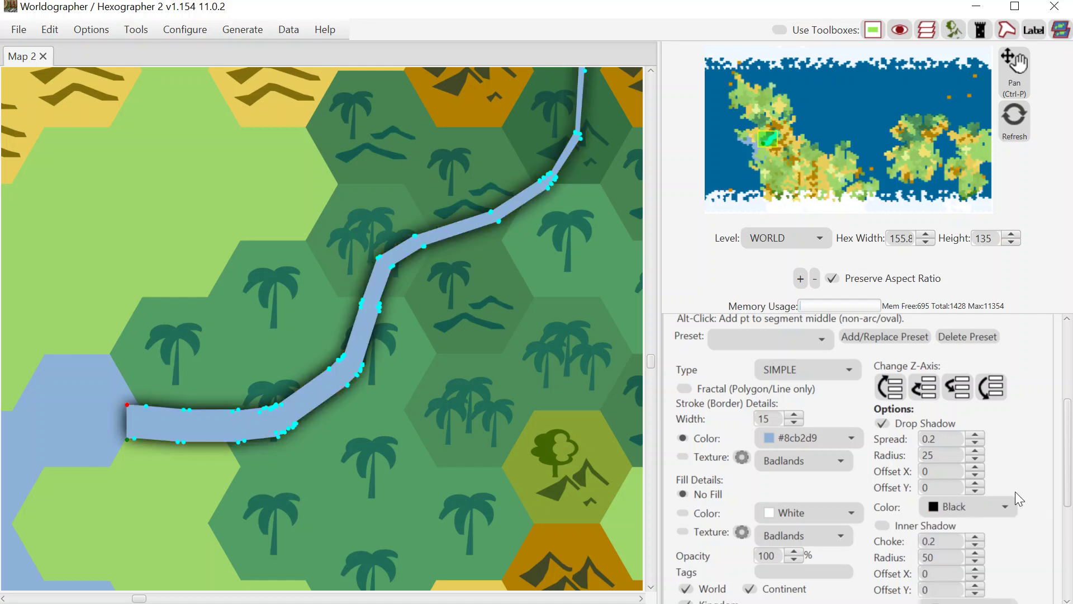
left_click(975, 460)
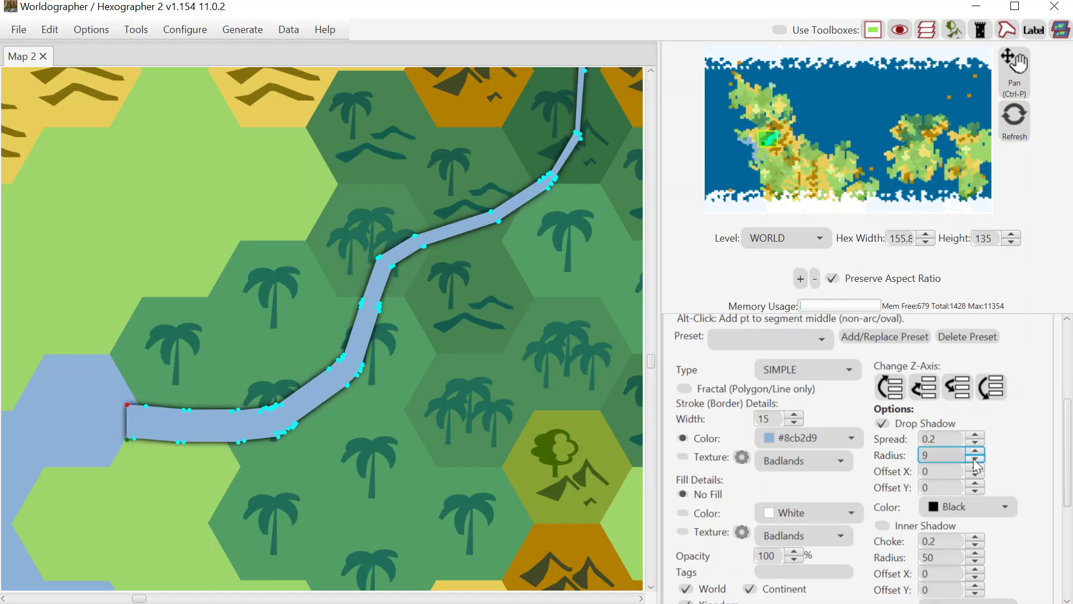
left_click(975, 460)
Step: Set the river shadow's spread to 0.4
left_click(977, 435)
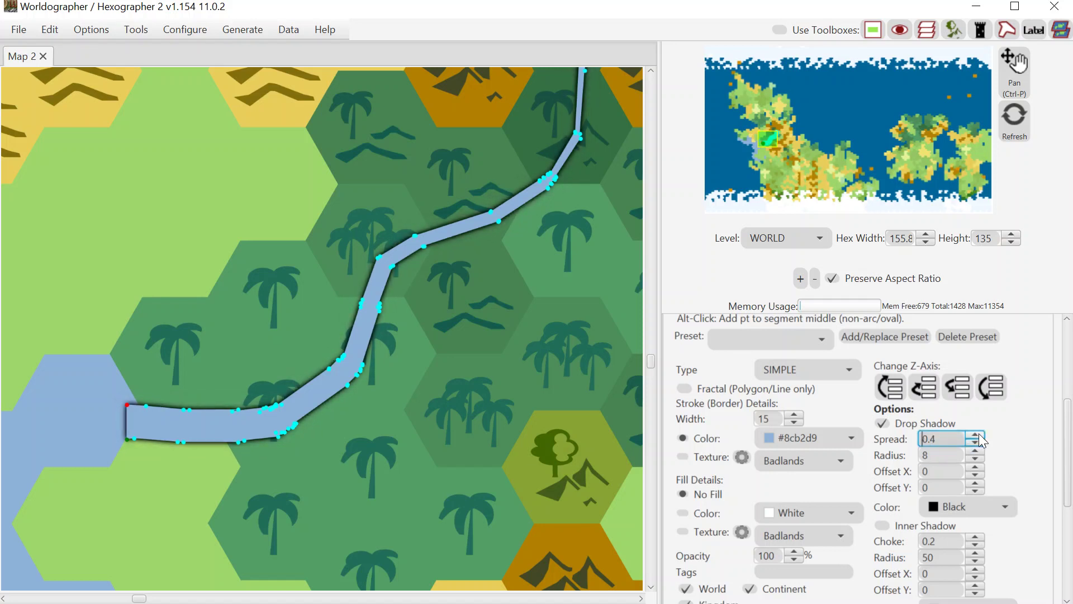
left_click(976, 435)
left_click(976, 434)
left_click(976, 435)
left_click(976, 434)
left_click(975, 435)
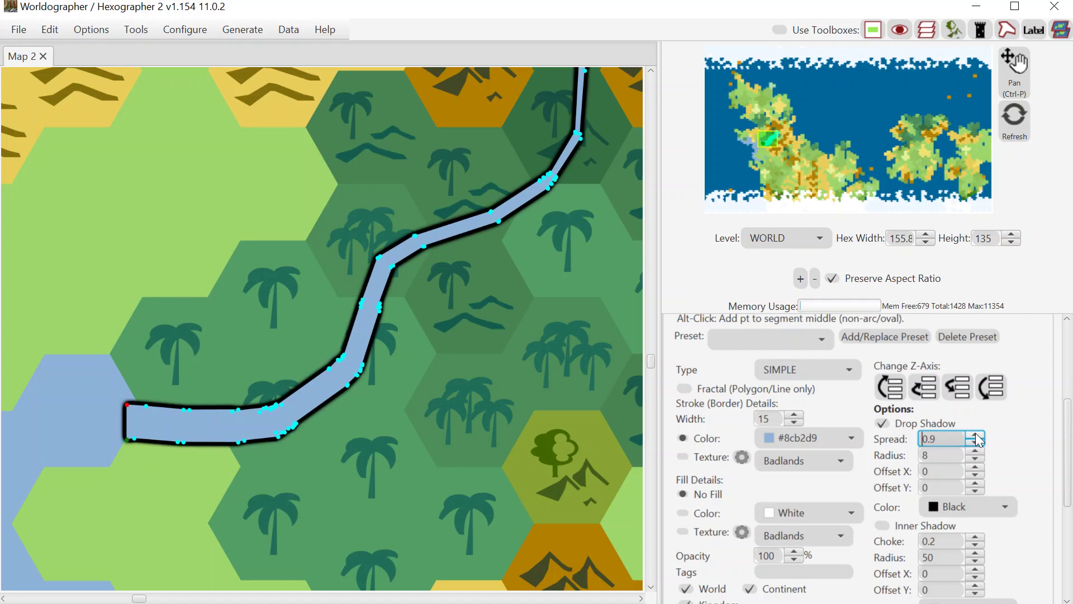
left_click(975, 448)
left_click(975, 448)
left_click(975, 448)
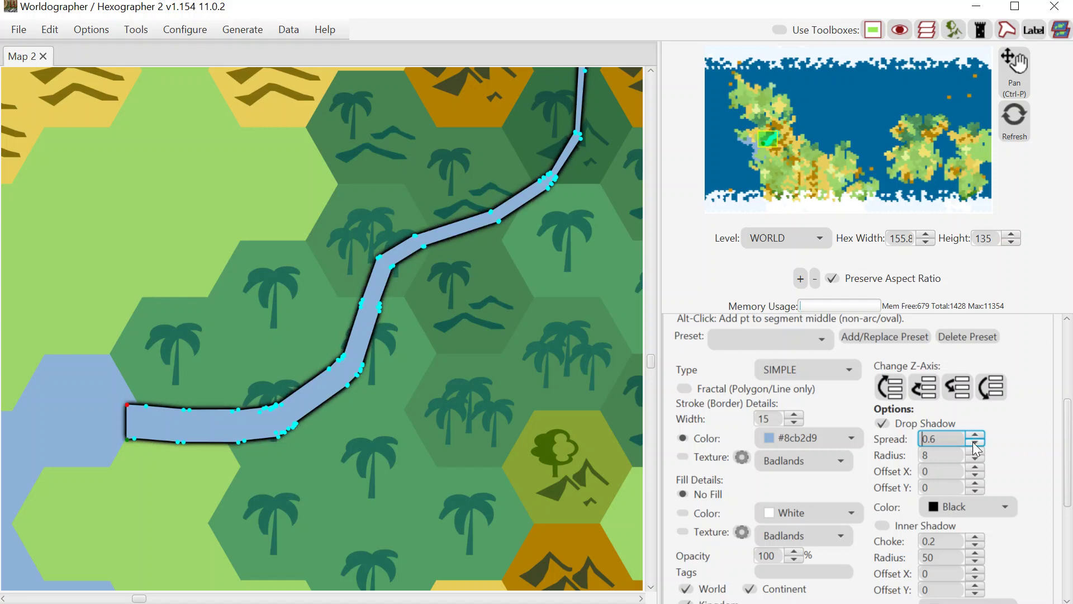
left_click(975, 448)
left_click(974, 449)
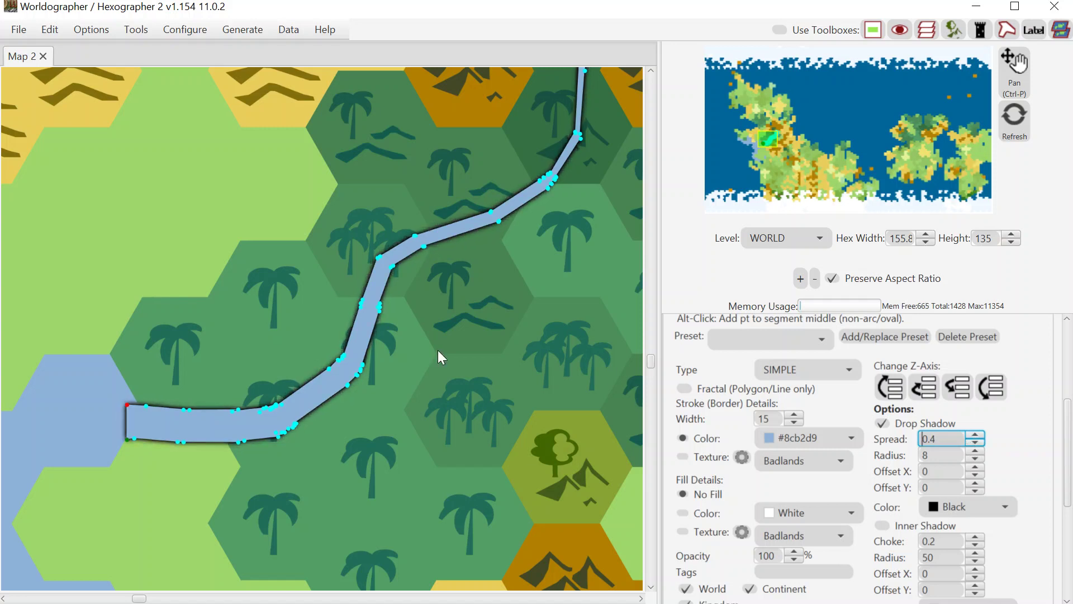
left_click_drag(1070, 437, 1070, 400)
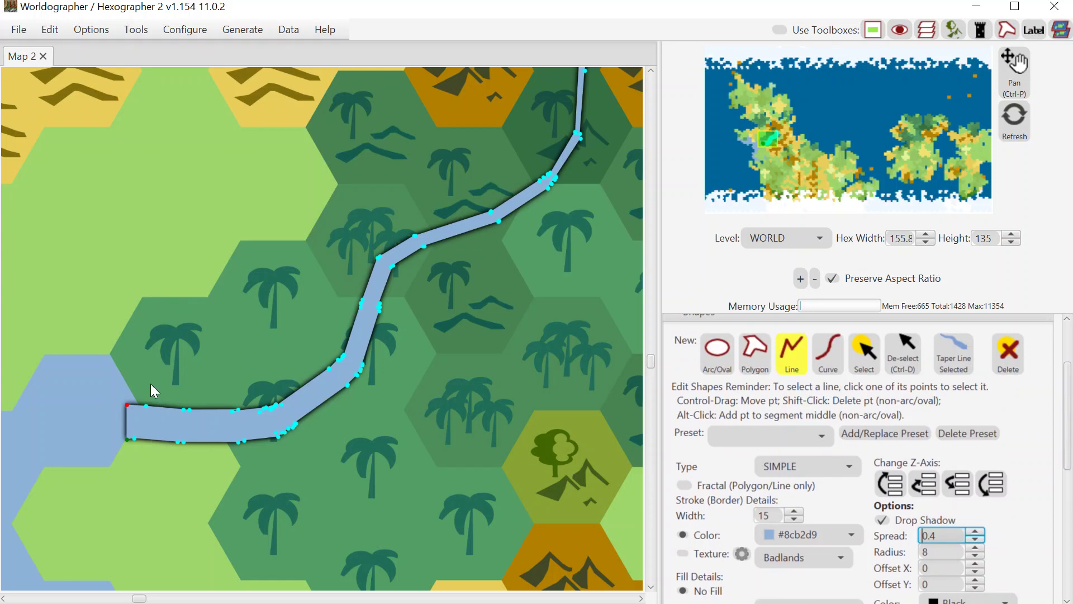
Step: Set the Polygon tool to a light-blue #8cb2d9 fill with stroke width 0
left_click(746, 357)
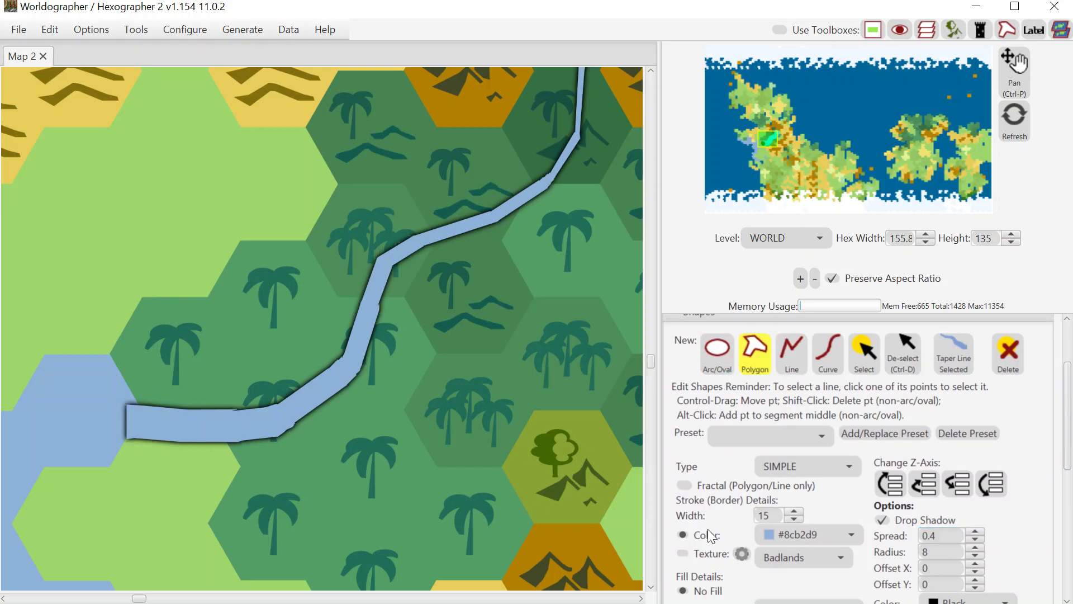
scroll(713, 515, "down", 2)
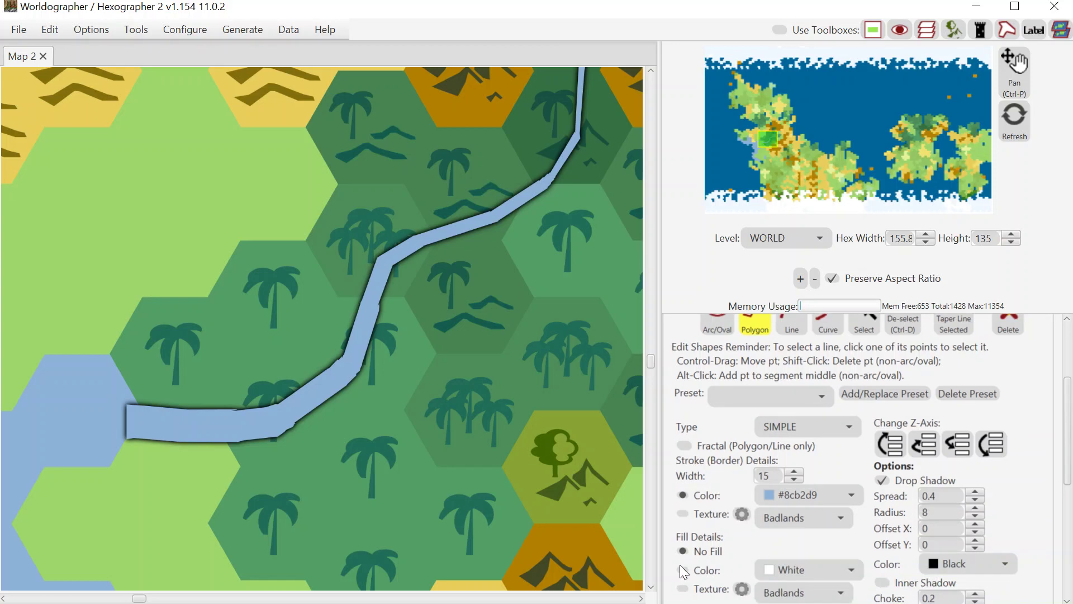
left_click(816, 571)
left_click(796, 481)
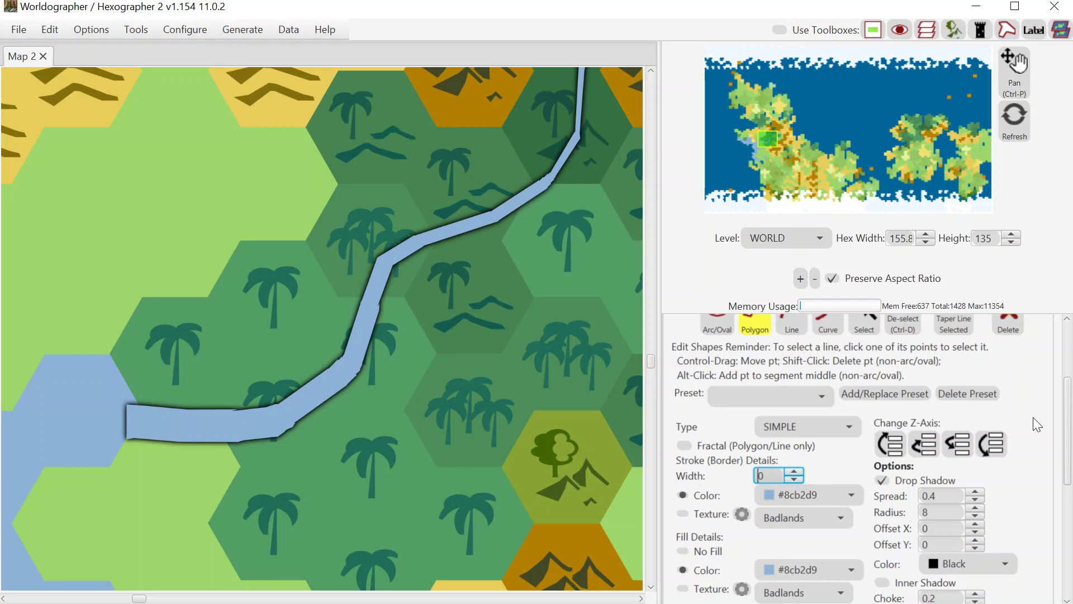
left_click_drag(1067, 427, 1066, 496)
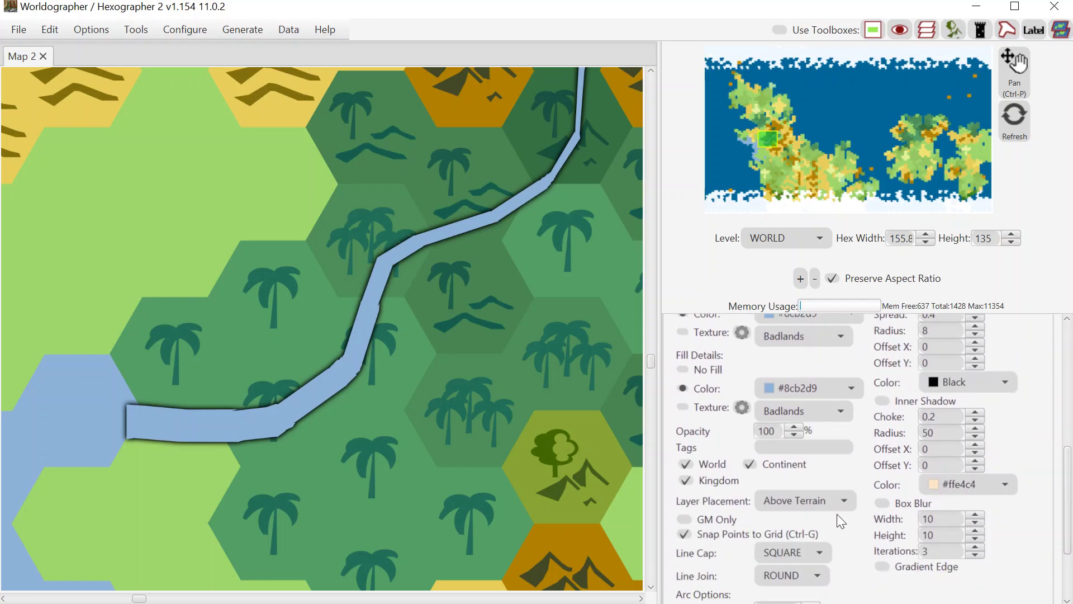
left_click_drag(1067, 481, 1067, 369)
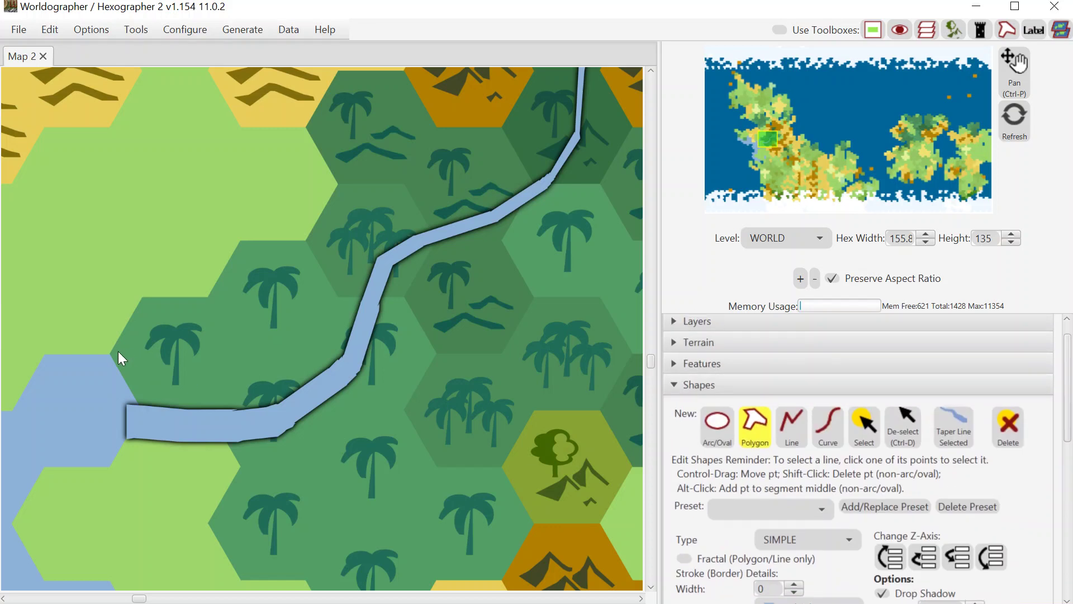
Step: Draw a three-point triangular wedge at the river mouth against the sea hex, with no drop shadow
left_click(110, 354)
left_click(142, 410)
left_click(109, 467)
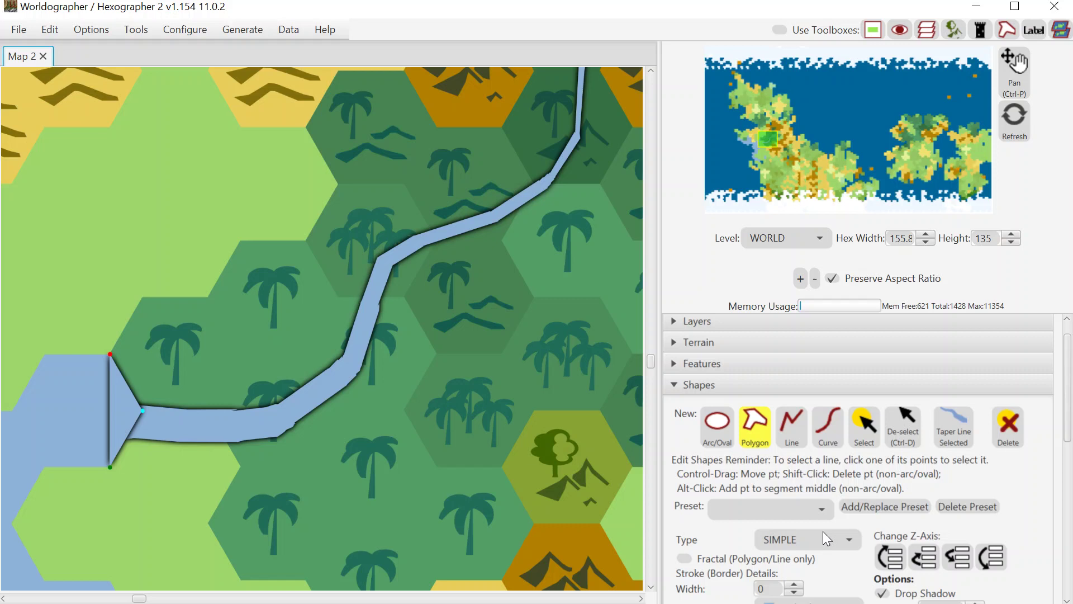
left_click(883, 594)
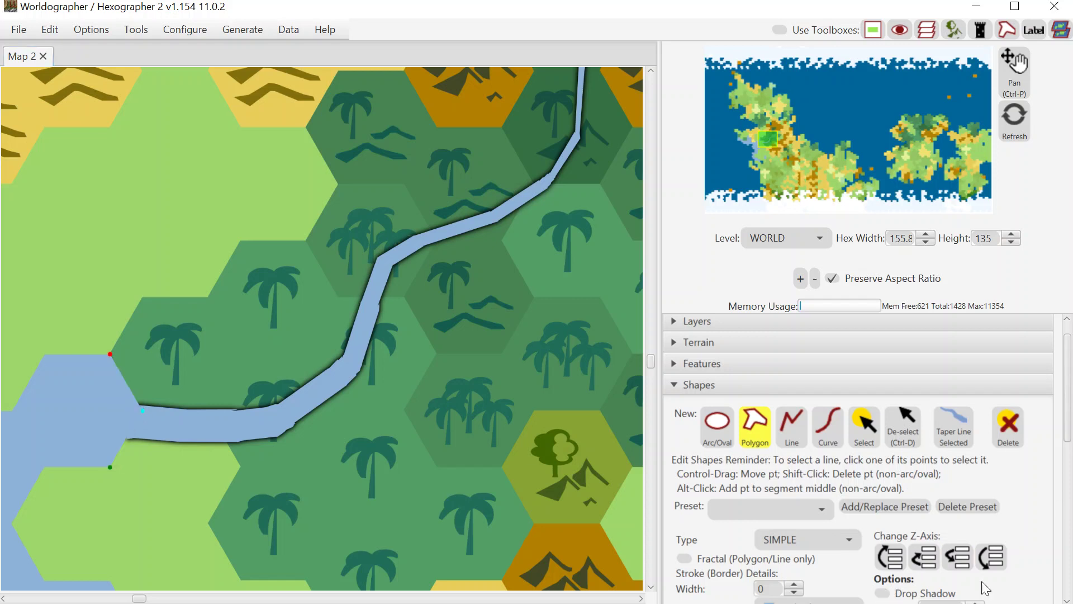